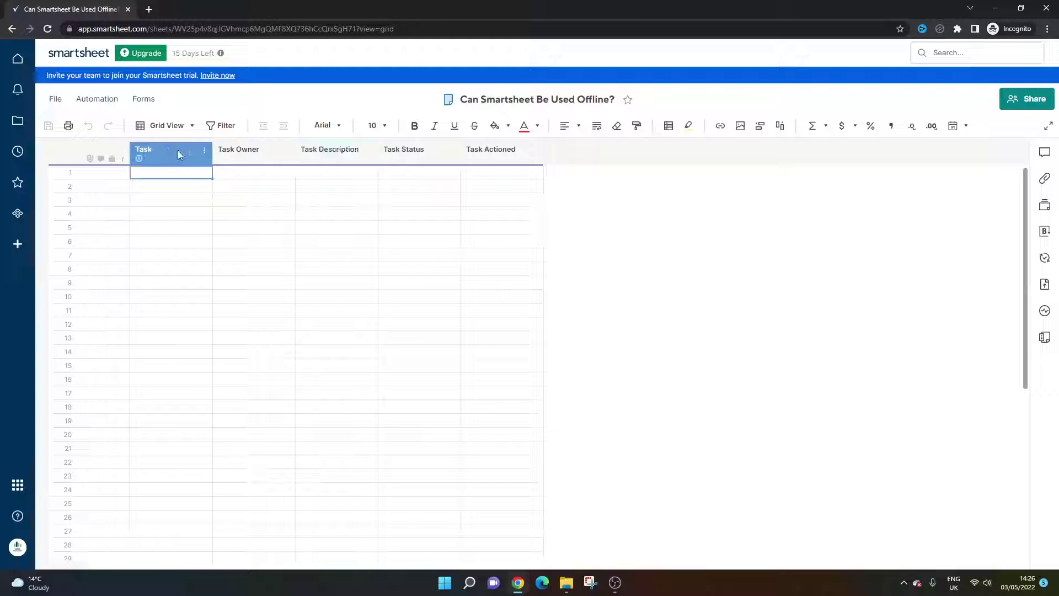
Step: Export the 'Can Smartsheet Be Used Offline?' sheet to Microsoft Excel as an .xlsx download
left_click(347, 214)
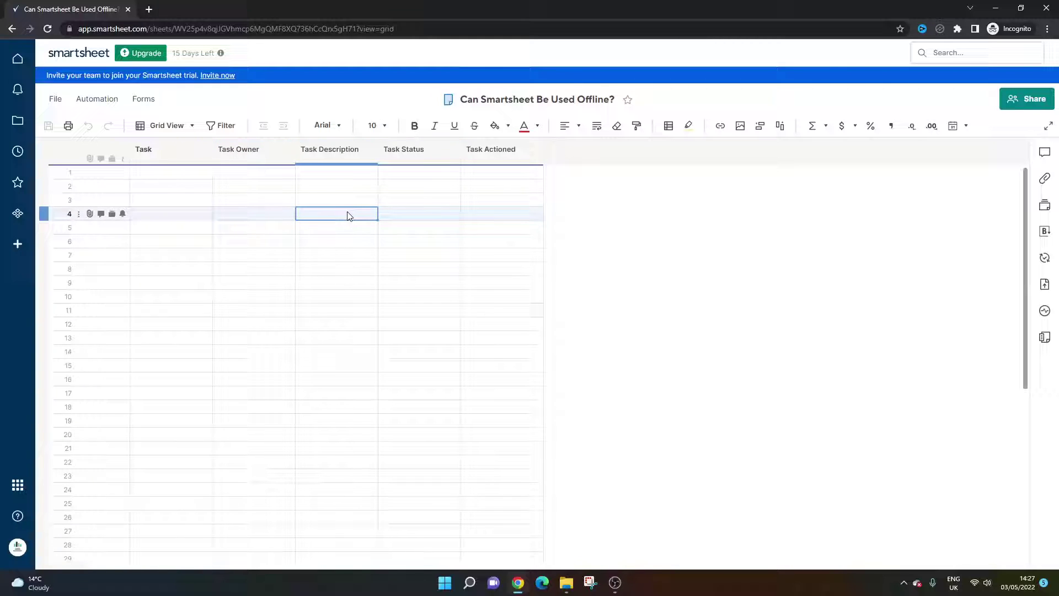
left_click_drag(203, 189, 418, 243)
left_click(417, 228)
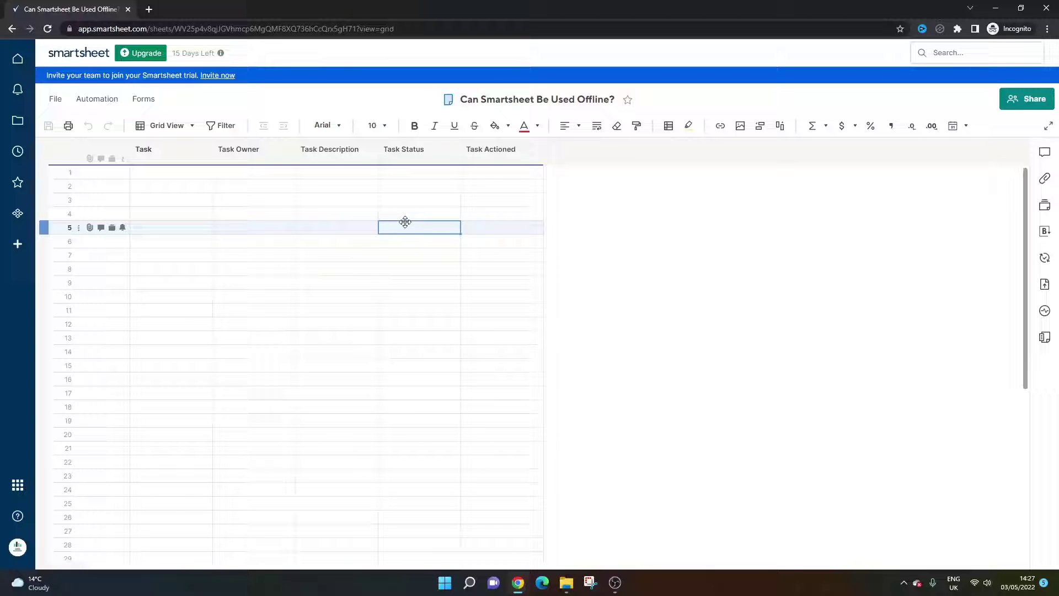
left_click(57, 100)
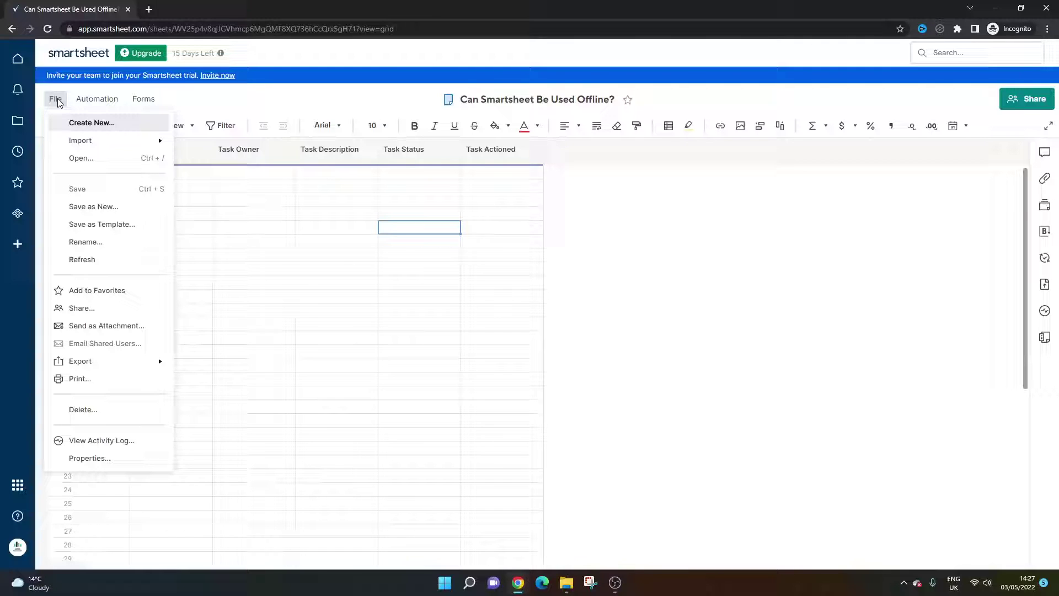
mouse_move(133, 366)
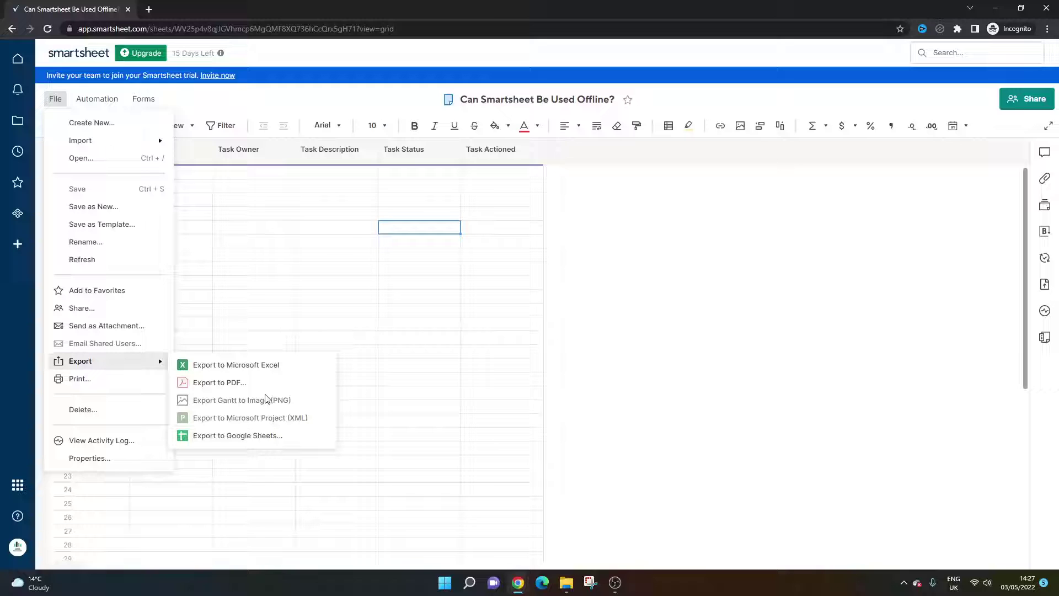
left_click(284, 367)
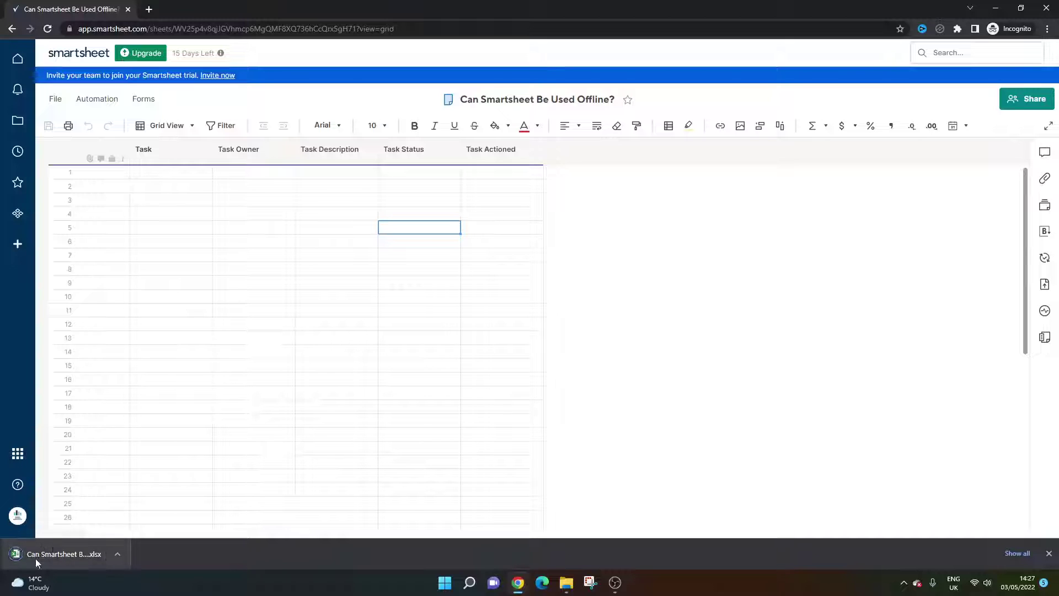
Step: Open the downloaded .xlsx in Excel, enable editing, and select cell A2
left_click(94, 552)
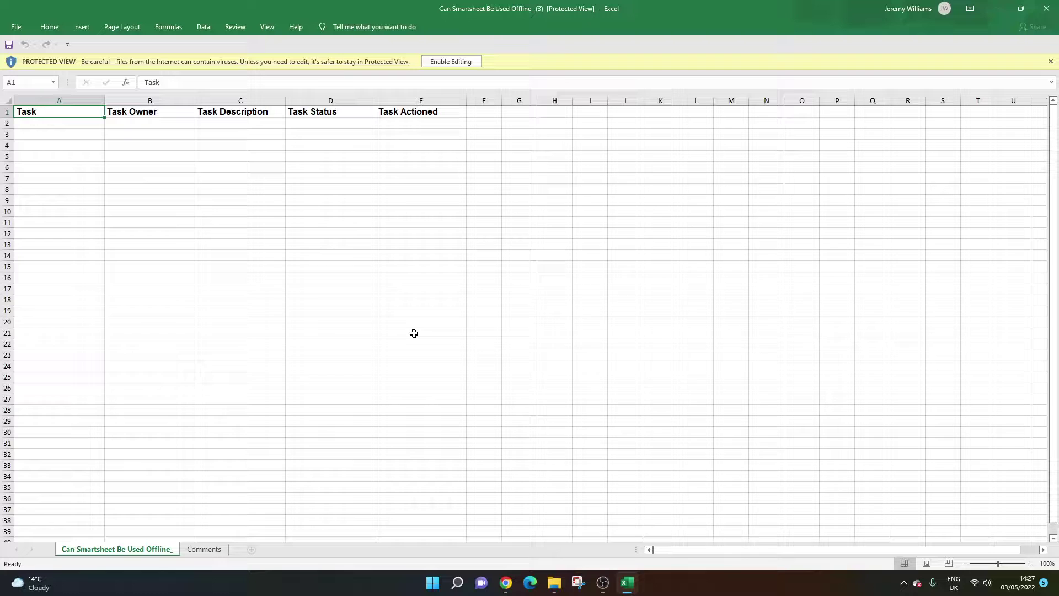
left_click(451, 62)
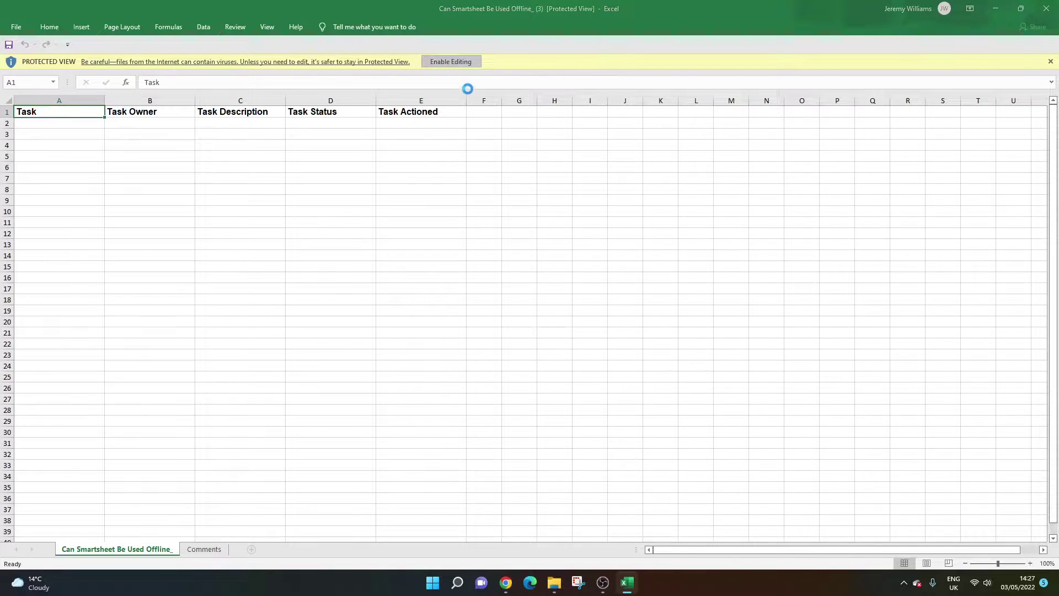
left_click(88, 164)
left_click(71, 157)
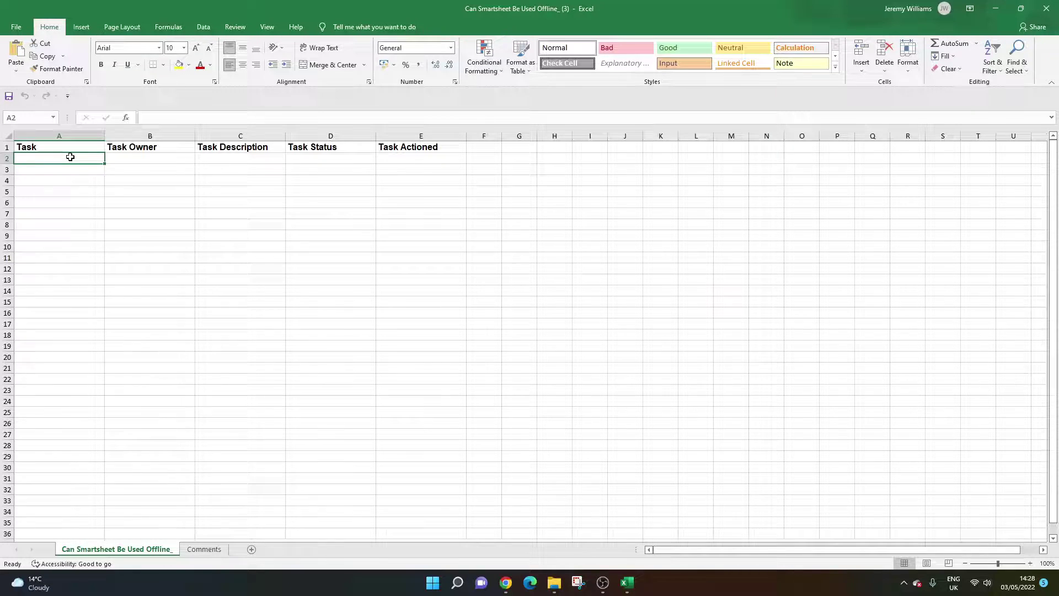
Step: Enter 'Draft project plan' in A2 and 'Proper Project Management' in B2
type("Write")
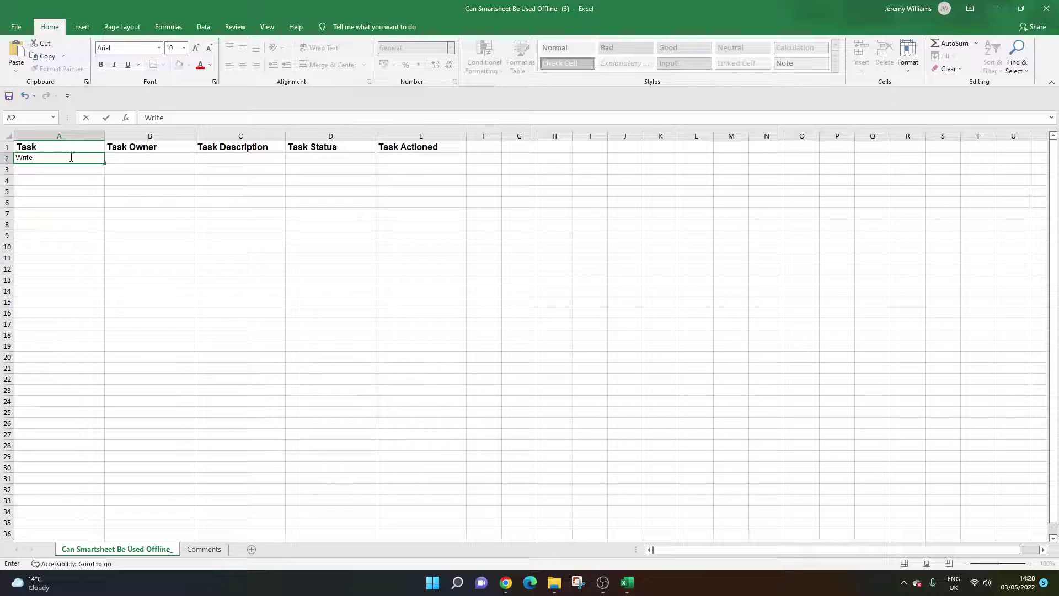
key("BackSpace")
key("BackSpace")
key("BackSpace")
key("BackSpace")
key("BackSpace")
type("Draft project plan")
key("Return")
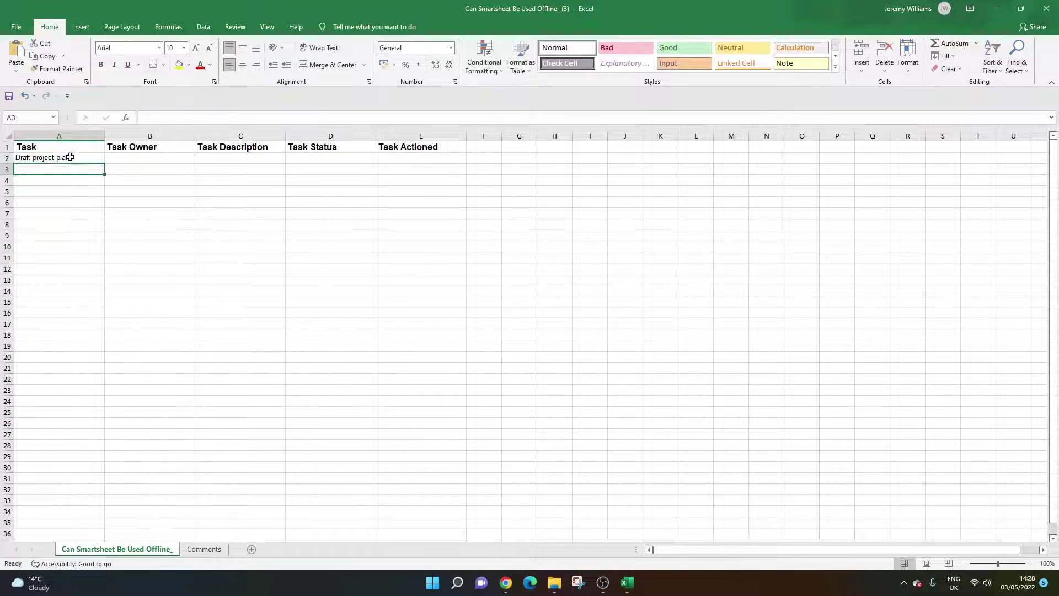
key("Up")
key("Right")
type("Pro")
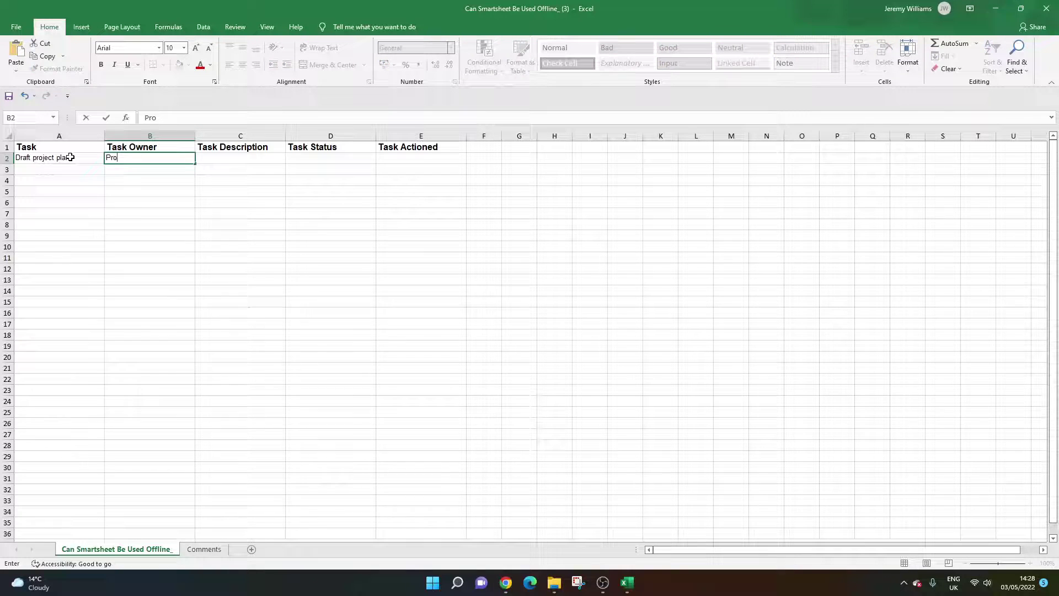
type("per Project Mana")
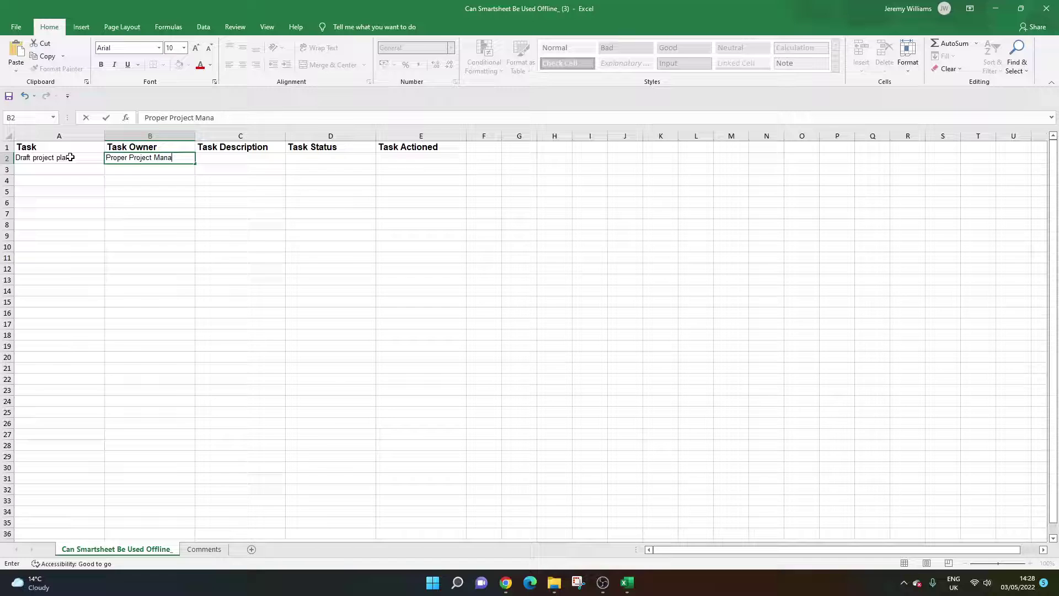
type("gement")
key("Tab")
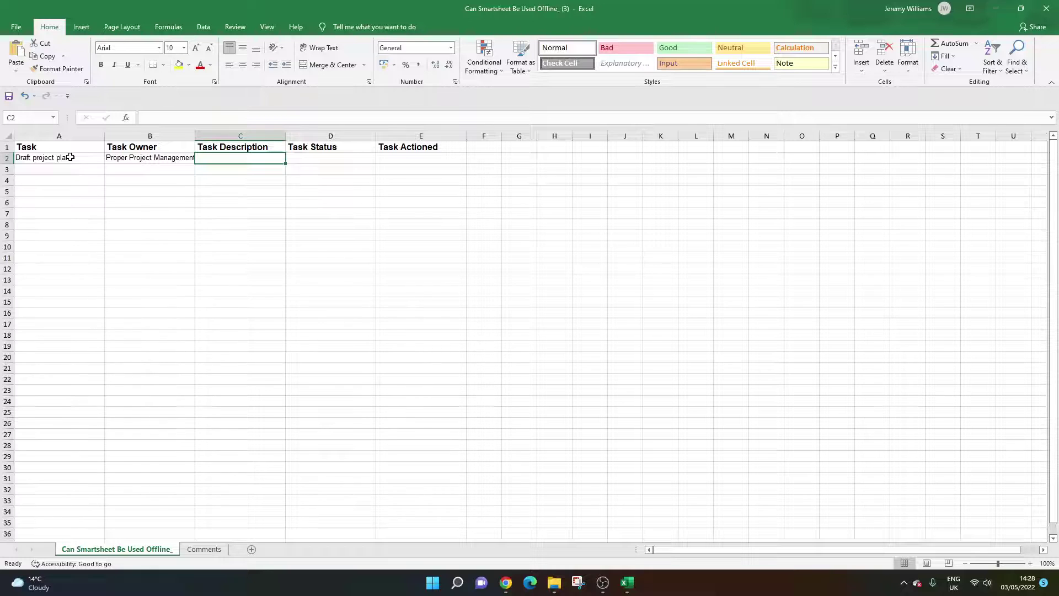
Step: Enter 'complete first version of project plan' in C2, autofit column C, and put 'In progress' in D2
type("complete first ")
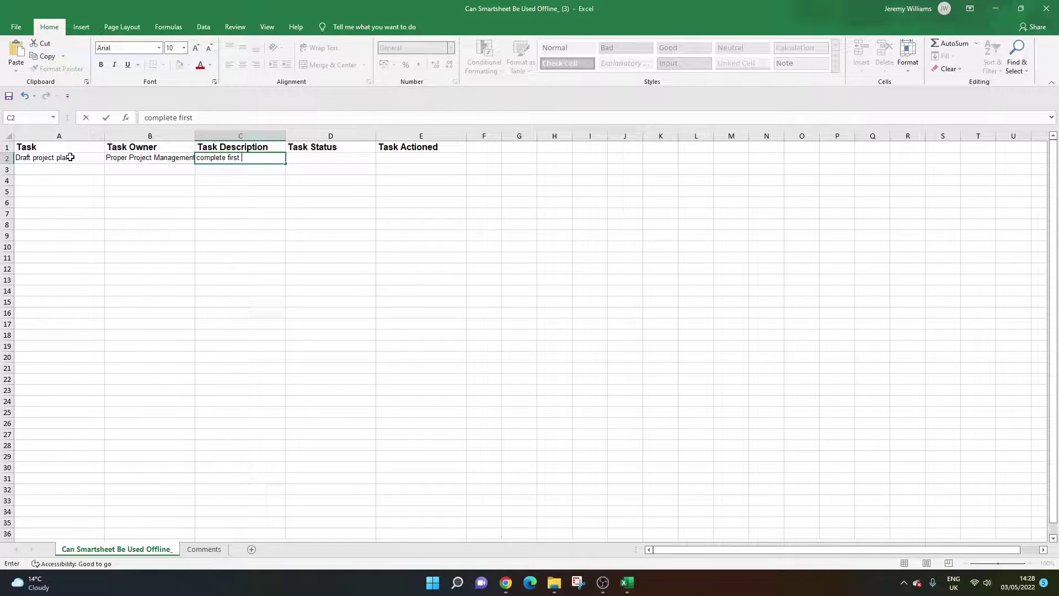
type("version of project ")
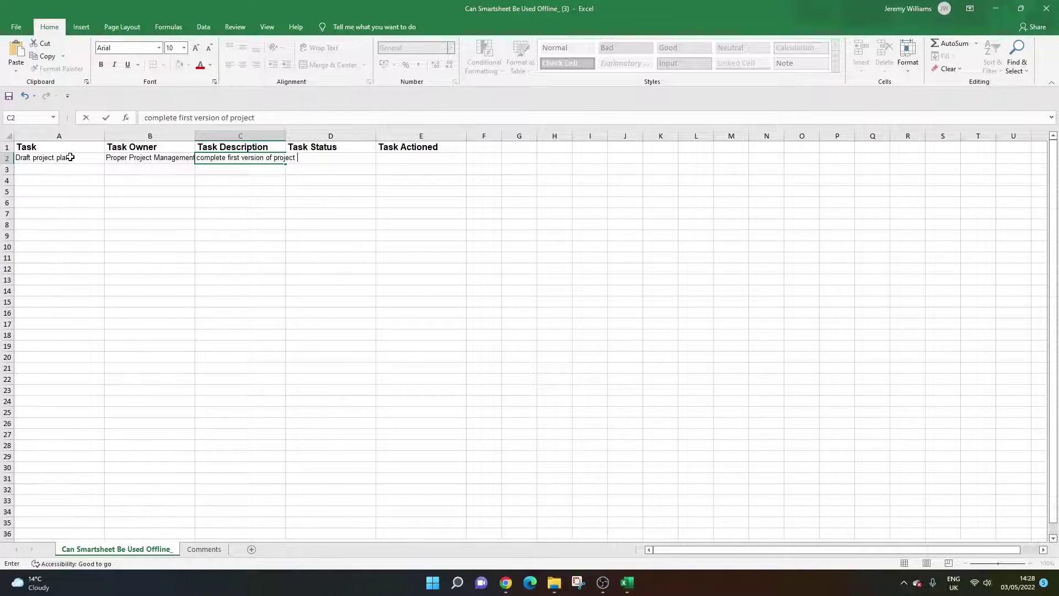
type("plan")
key("Return")
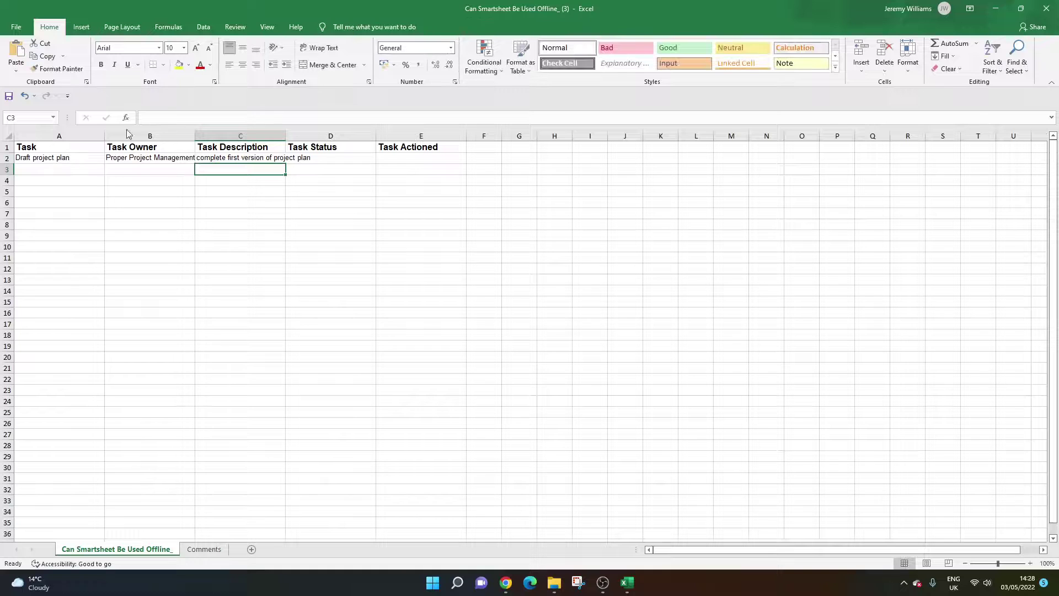
double_click(286, 142)
left_click(349, 159)
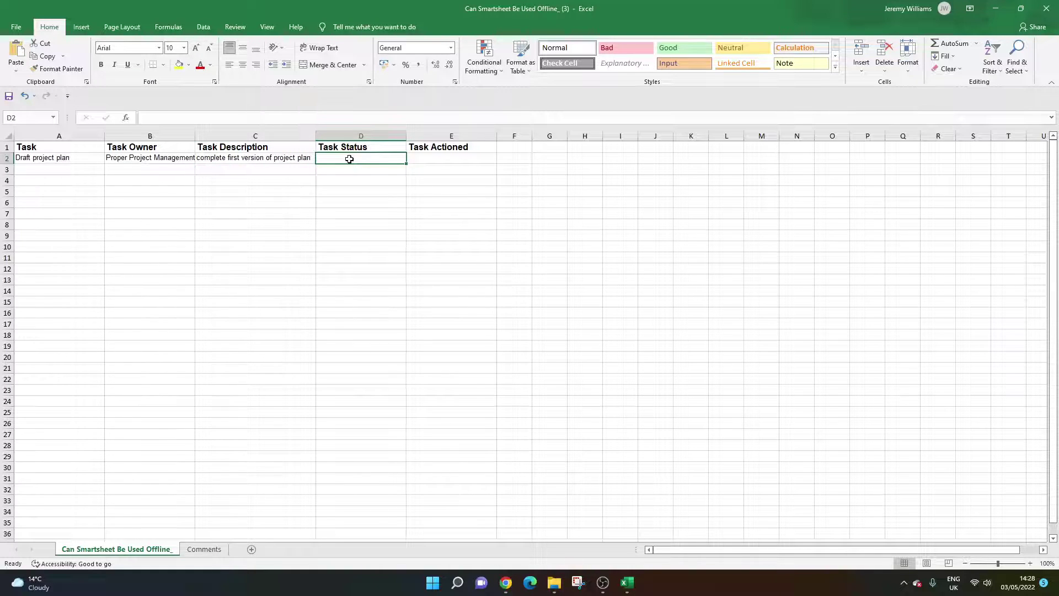
type("In ")
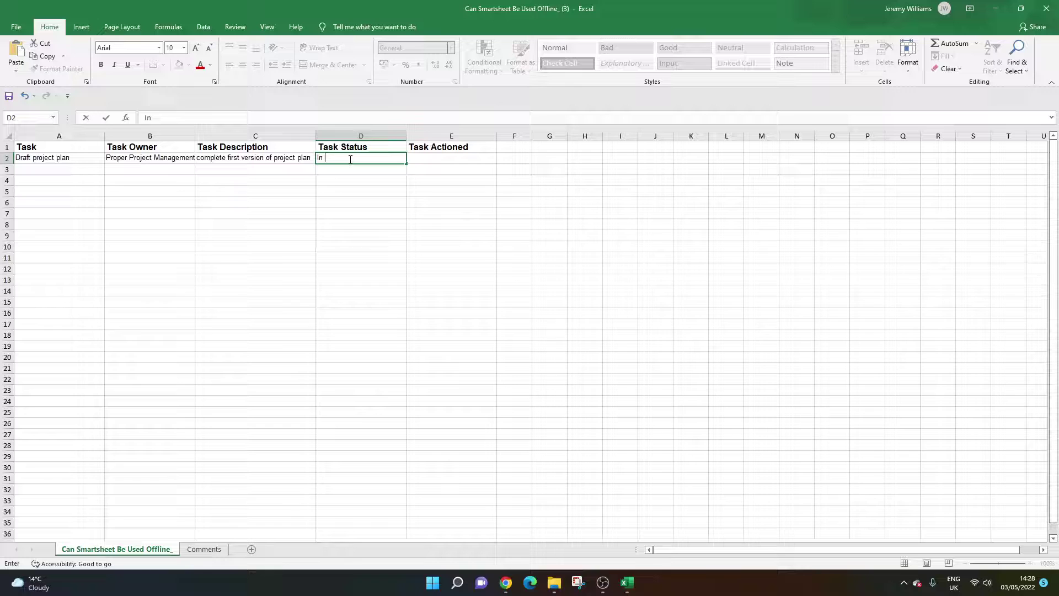
type("progress")
key("Return")
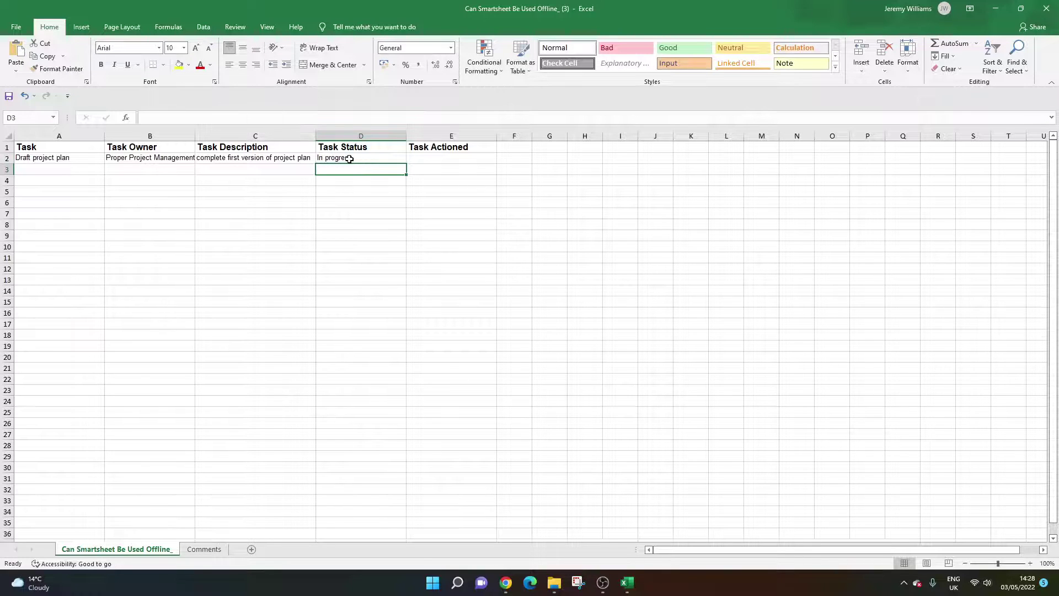
Step: Set the Task Actioned cell E2 to 'Yes'
left_click(433, 159)
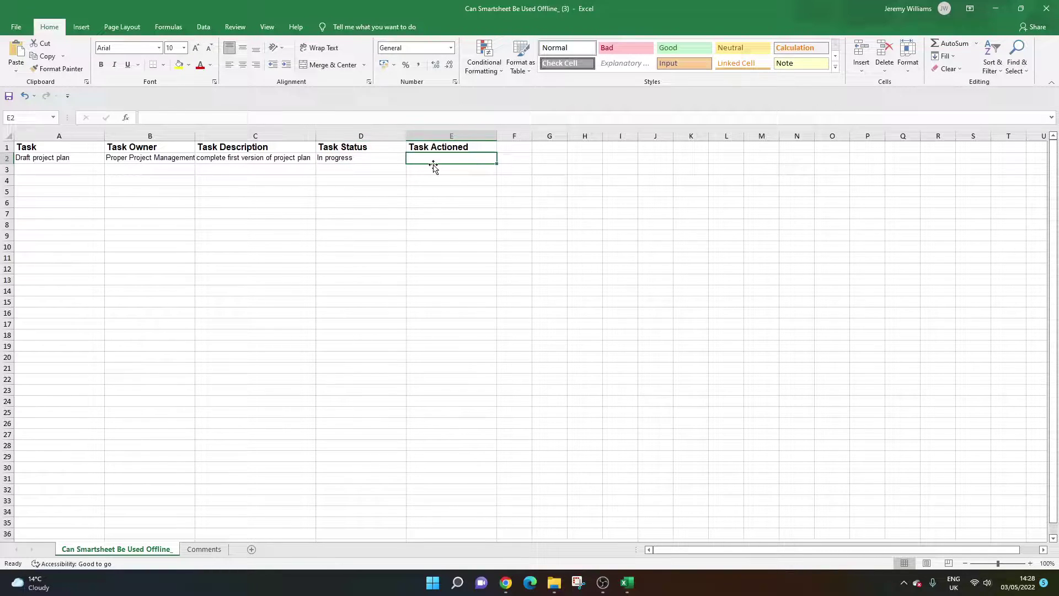
type("No")
key("Return")
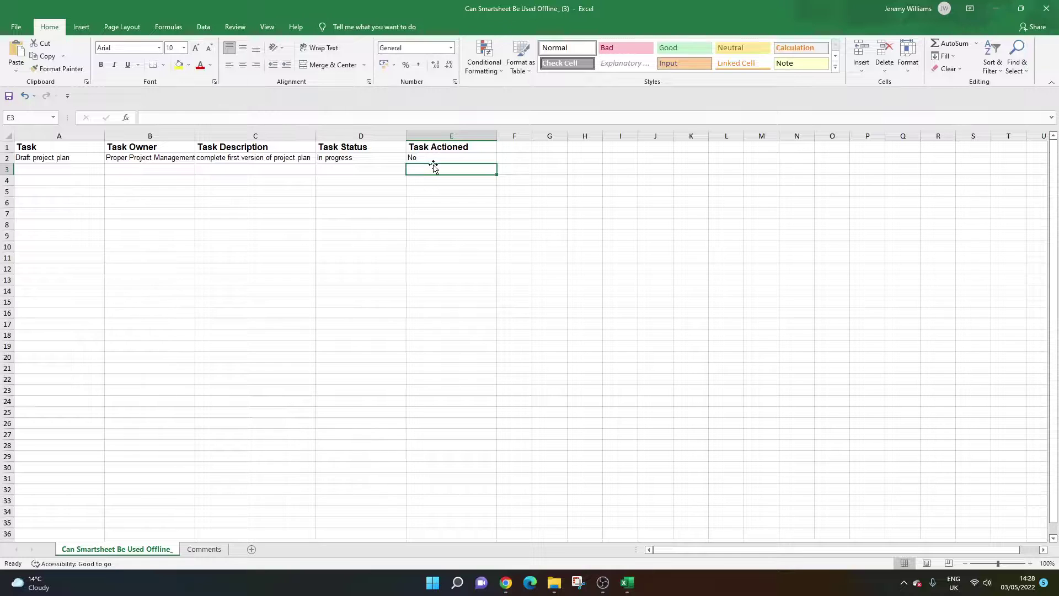
key("Up")
type("Yes")
key("Return")
Step: Check the completed task row by selecting cells around A2:E2
left_click(70, 172)
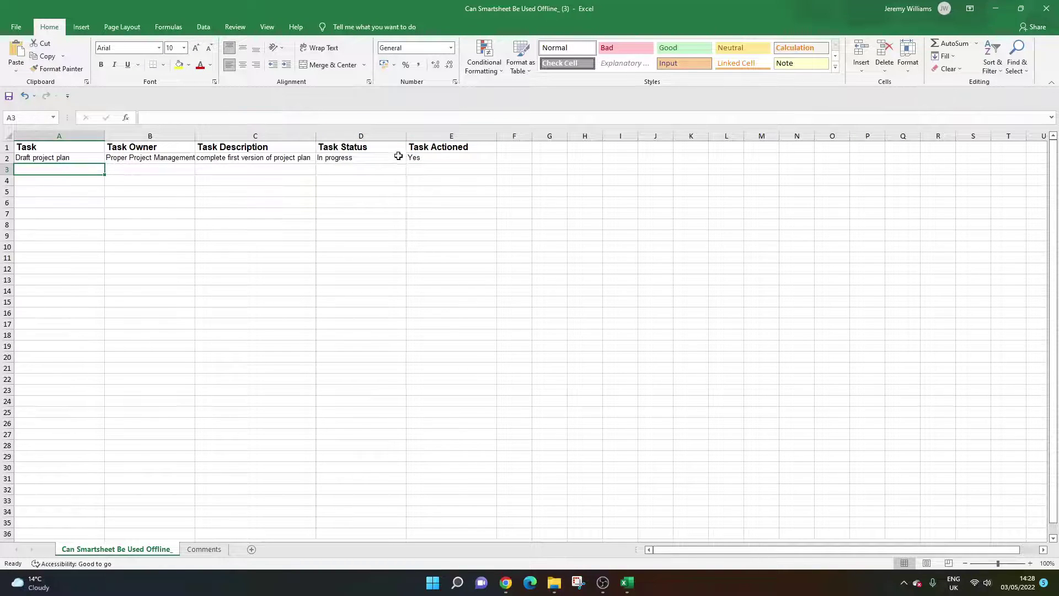
left_click(414, 166)
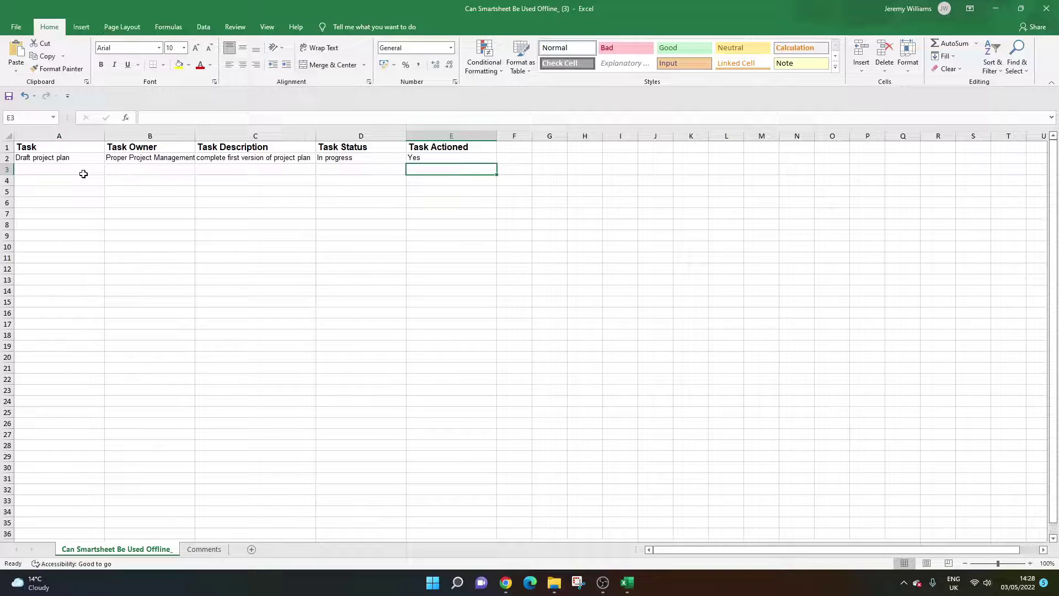
left_click_drag(83, 173, 361, 177)
left_click(254, 160)
mouse_move(95, 159)
left_mouse_down()
mouse_move(435, 154)
mouse_move(108, 161)
left_mouse_up()
left_click(446, 170)
left_click(218, 183)
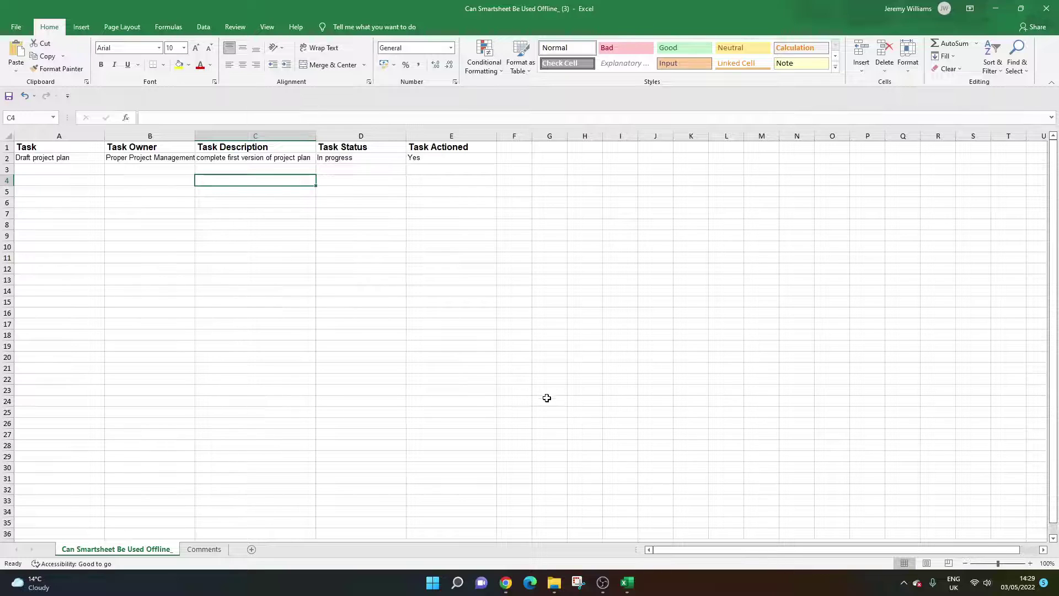
mouse_move(502, 586)
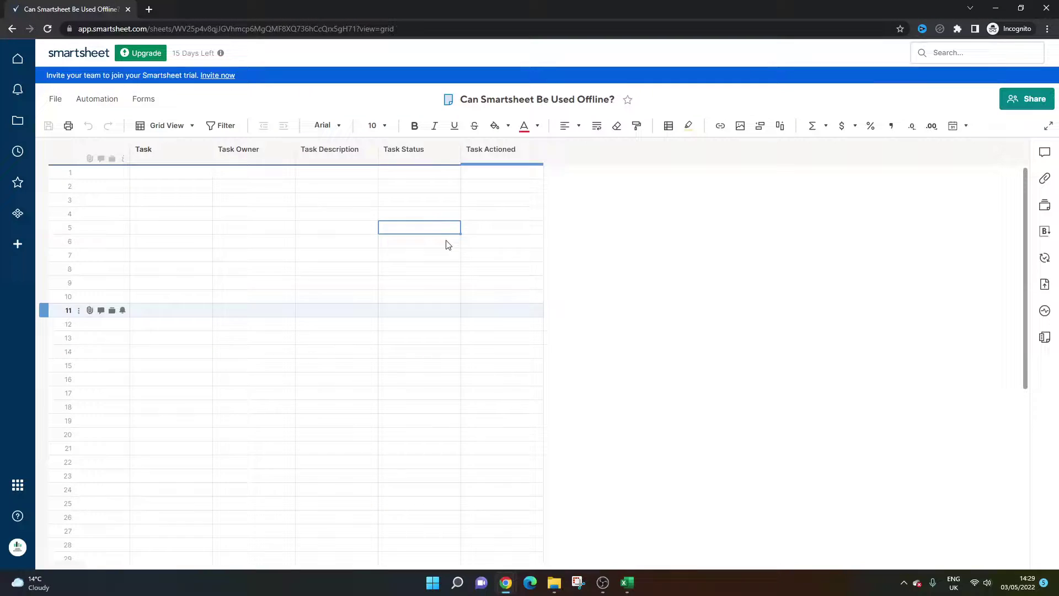
left_click(329, 203)
left_click(472, 175)
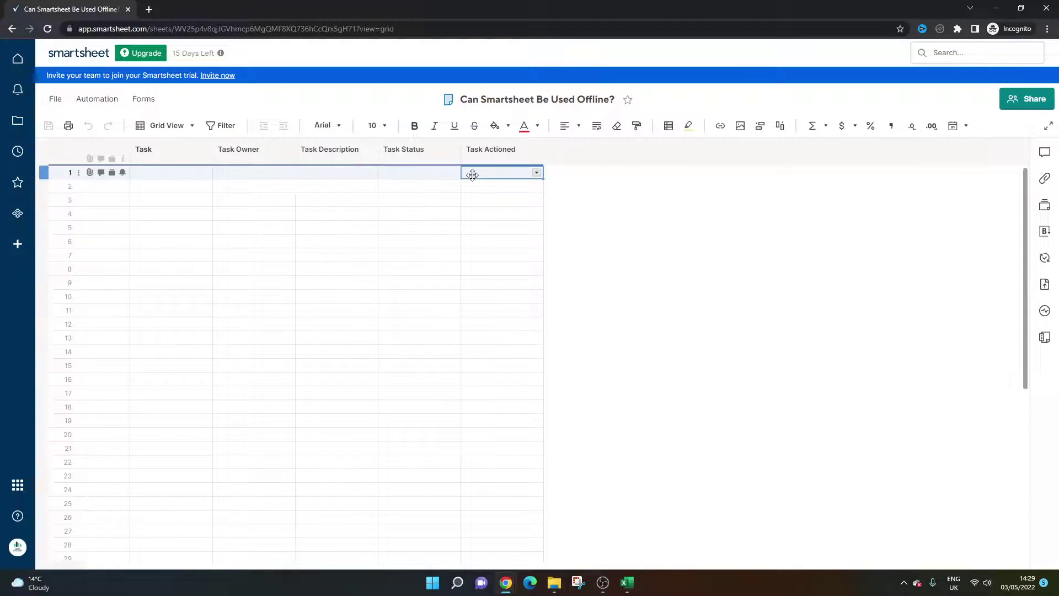
right_click(515, 157)
left_click(579, 429)
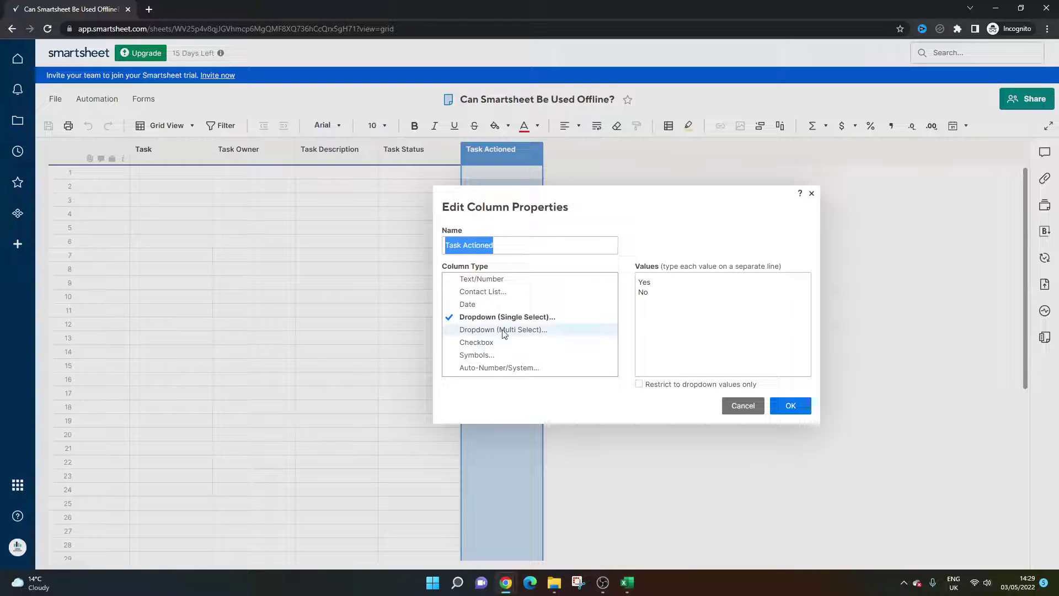
left_click(742, 406)
left_click(514, 170)
left_click(536, 172)
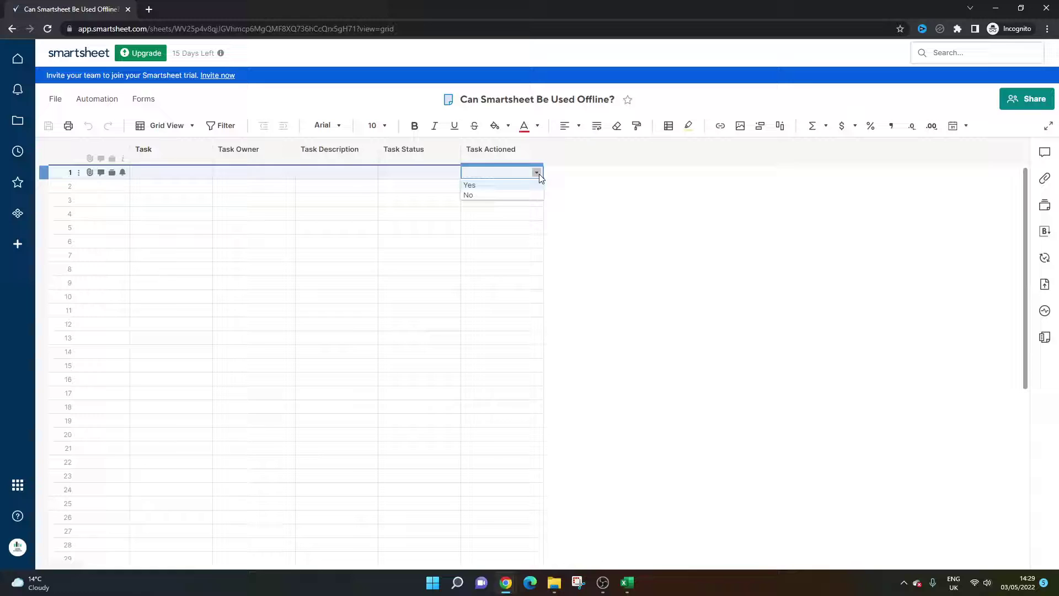
left_click(432, 177)
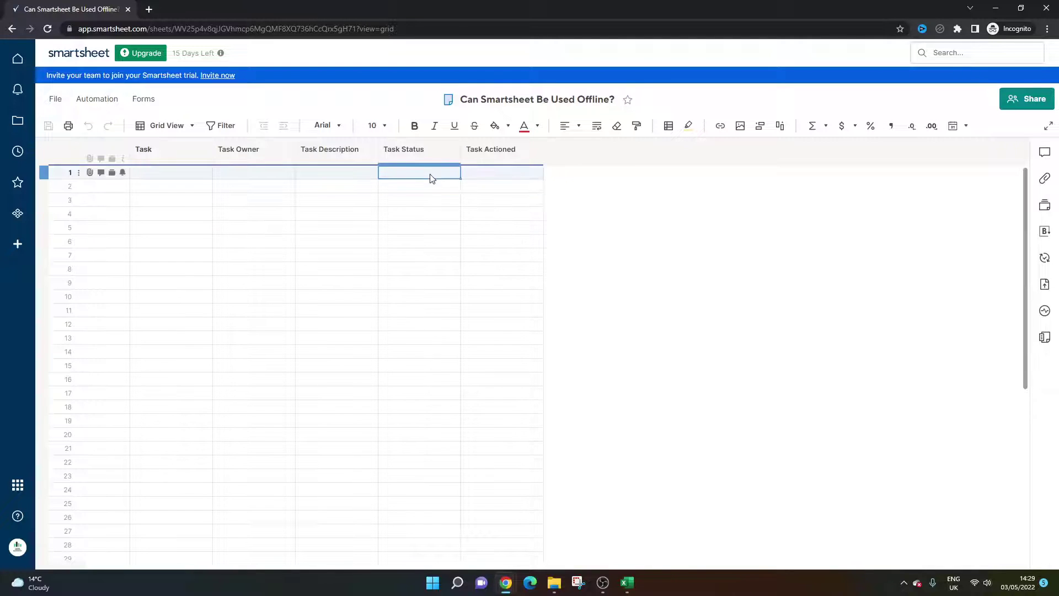
left_click(349, 172)
left_click(627, 582)
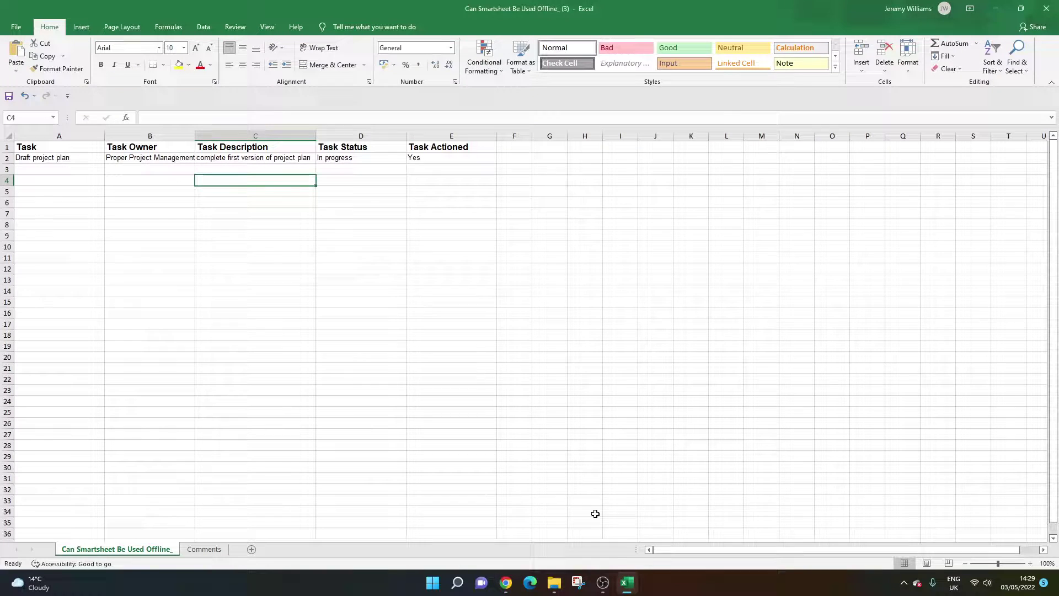
left_click(425, 160)
left_click(428, 169)
double_click(429, 160)
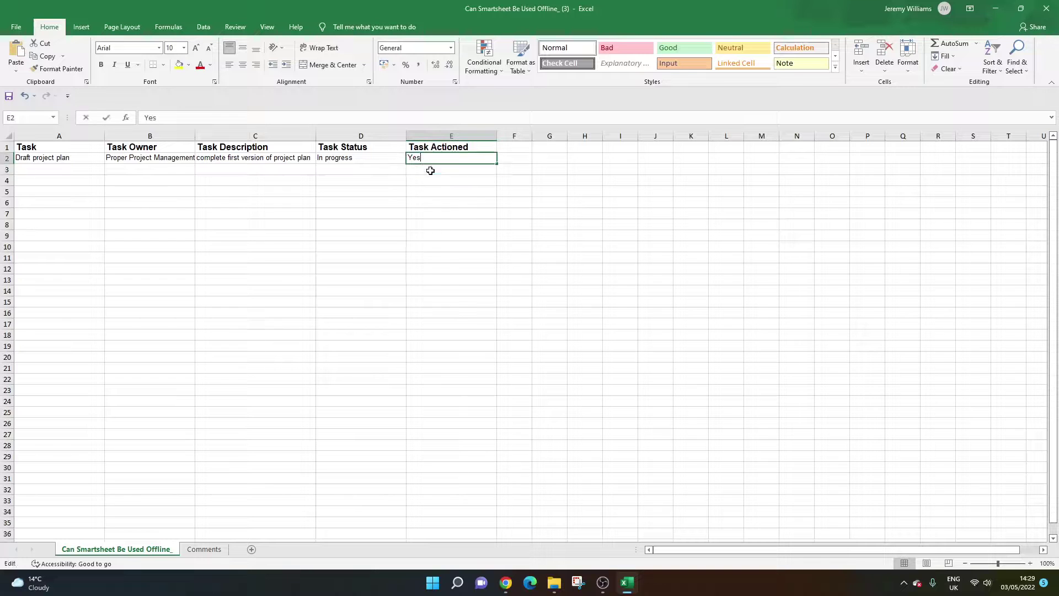
left_click(430, 171)
left_click(431, 165)
left_click(433, 169)
left_click(433, 159)
double_click(433, 159)
left_click(436, 167)
left_click(440, 168)
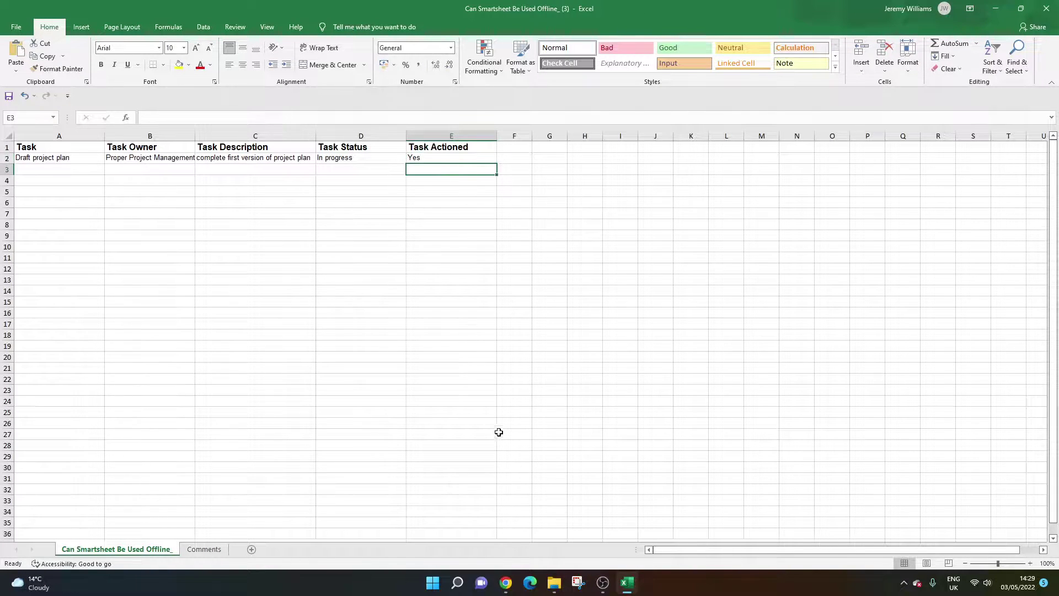
mouse_move(506, 582)
left_click(533, 533)
left_click(499, 155)
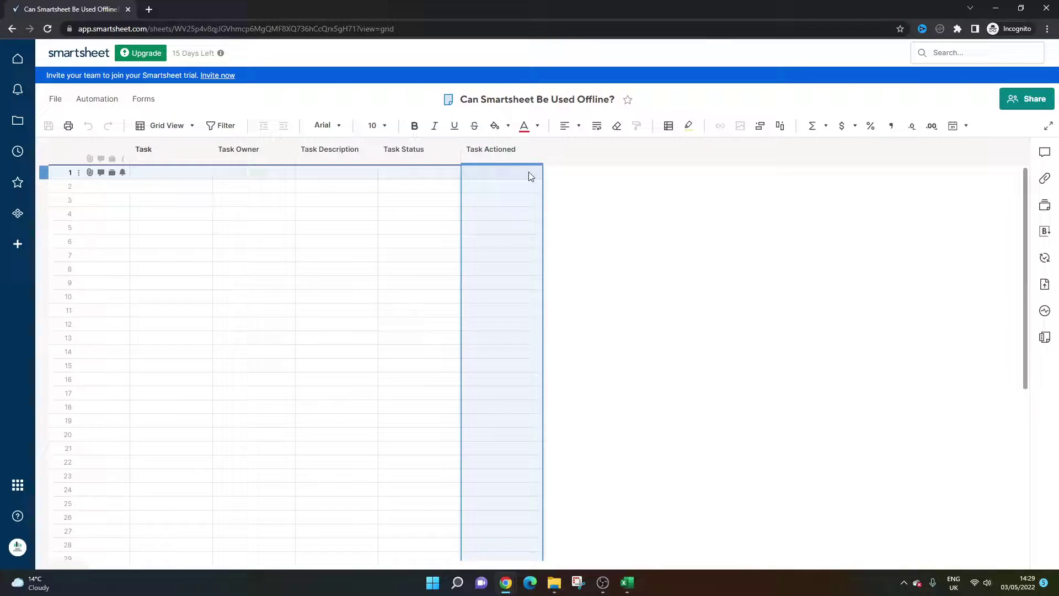
left_click(533, 175)
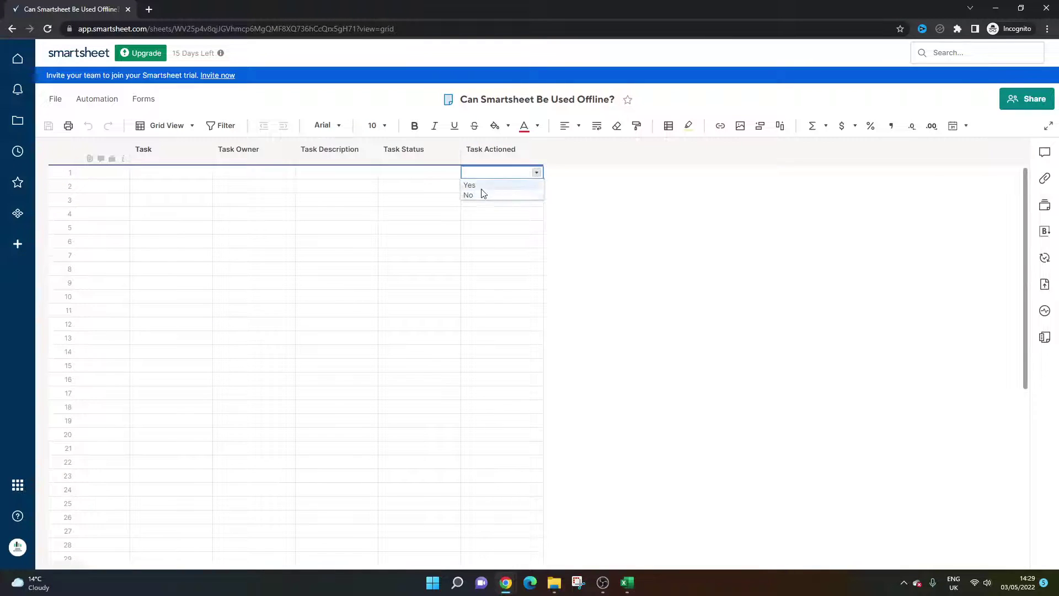
left_click(456, 188)
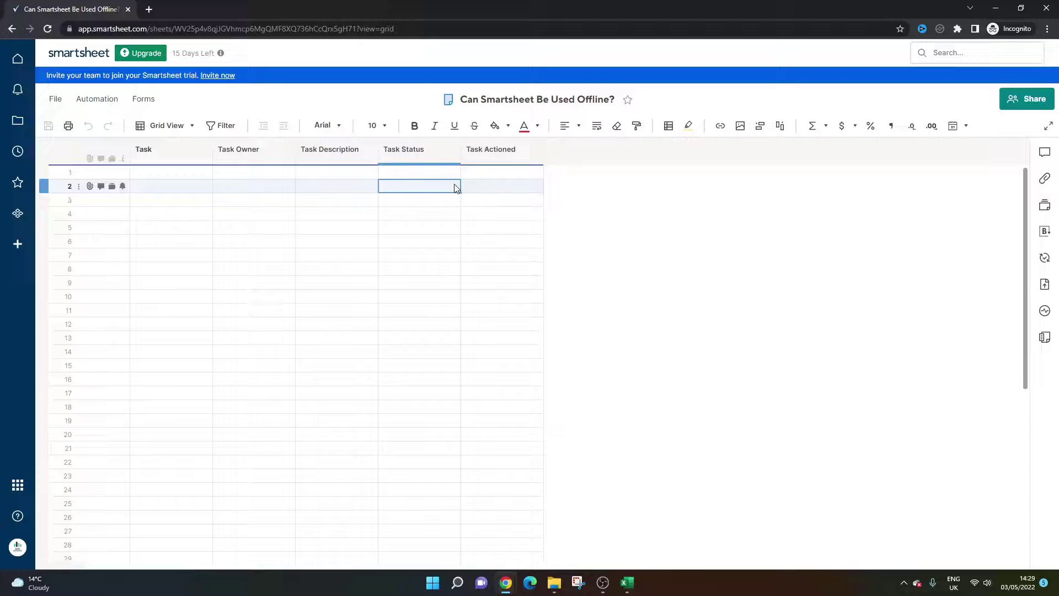
left_click(492, 165)
right_click(492, 165)
left_click(550, 434)
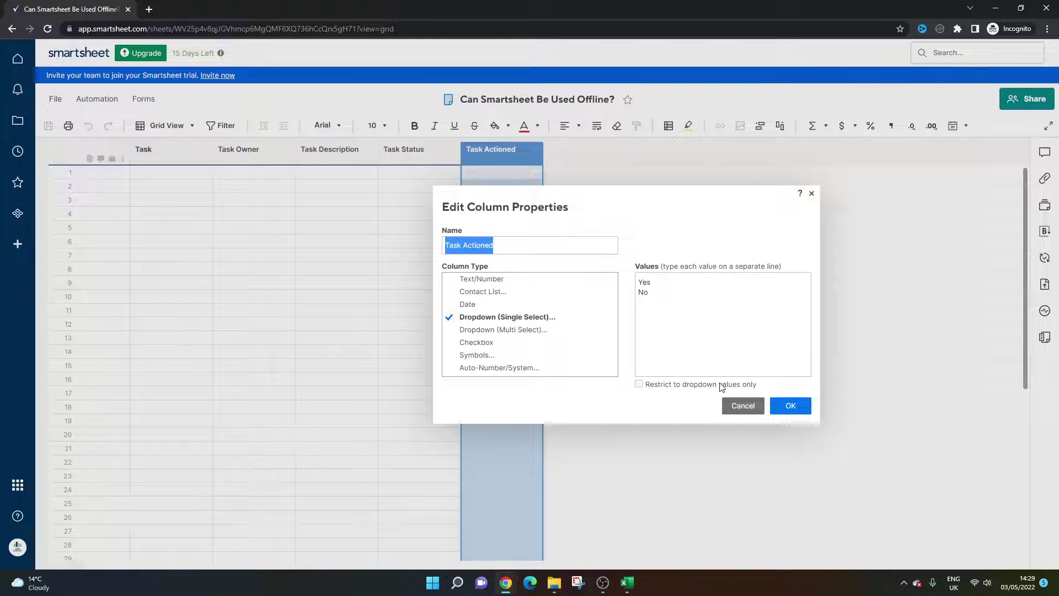
left_click(742, 406)
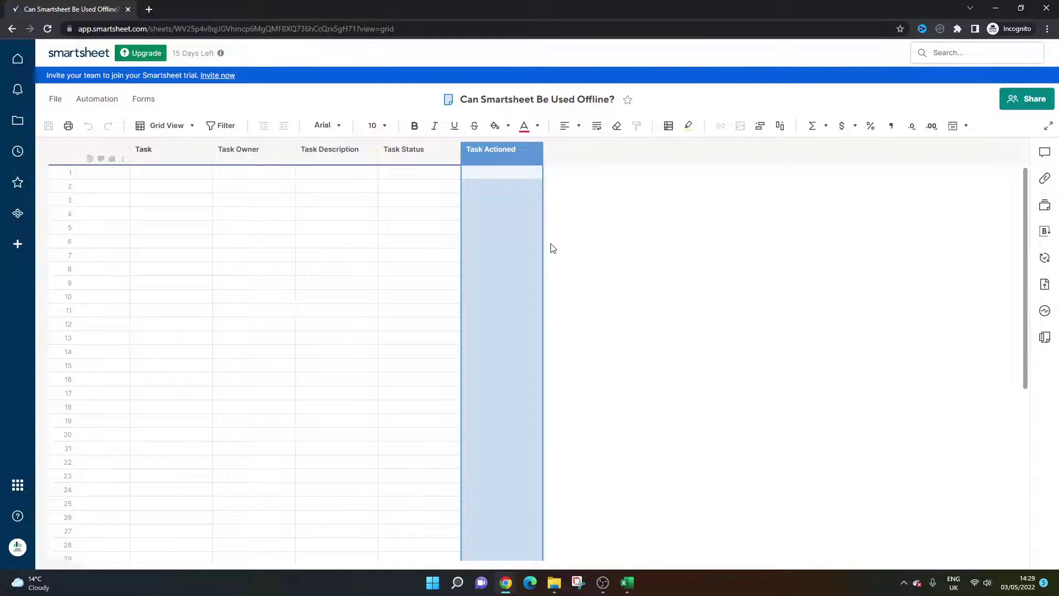
left_click(498, 188)
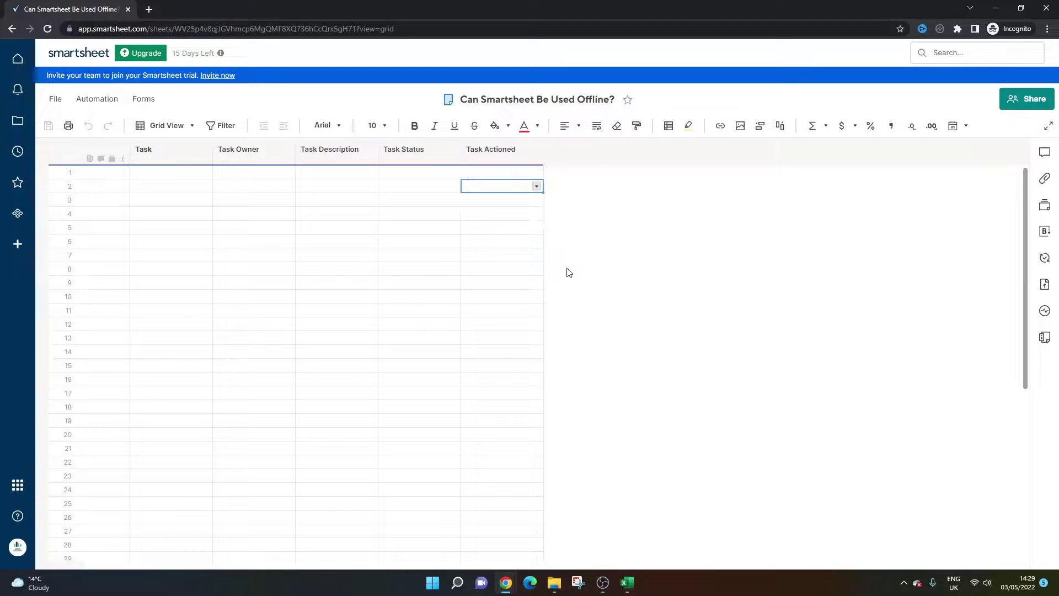
left_click(629, 581)
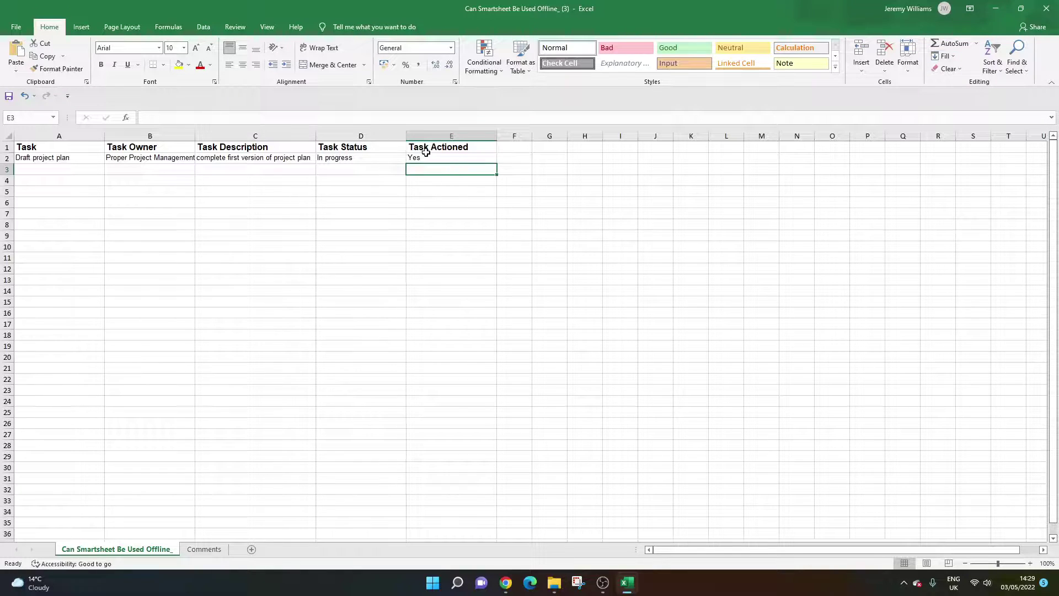
Step: Save the workbook under the new name 'Can Smartsheet Be Used Offline'
left_click_drag(425, 148, 255, 160)
left_click(362, 198)
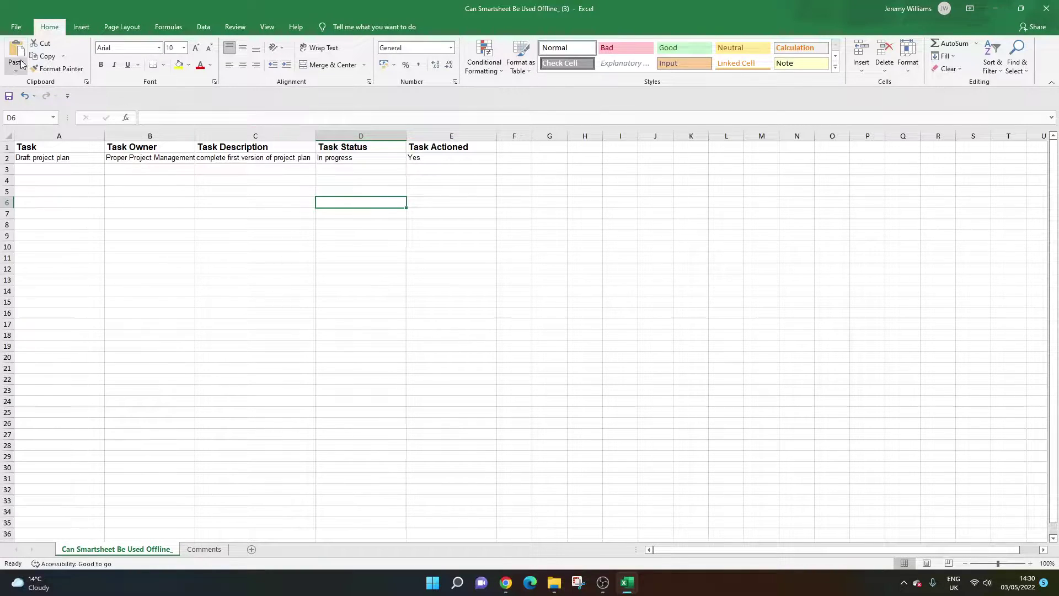
left_click(16, 26)
left_click(64, 178)
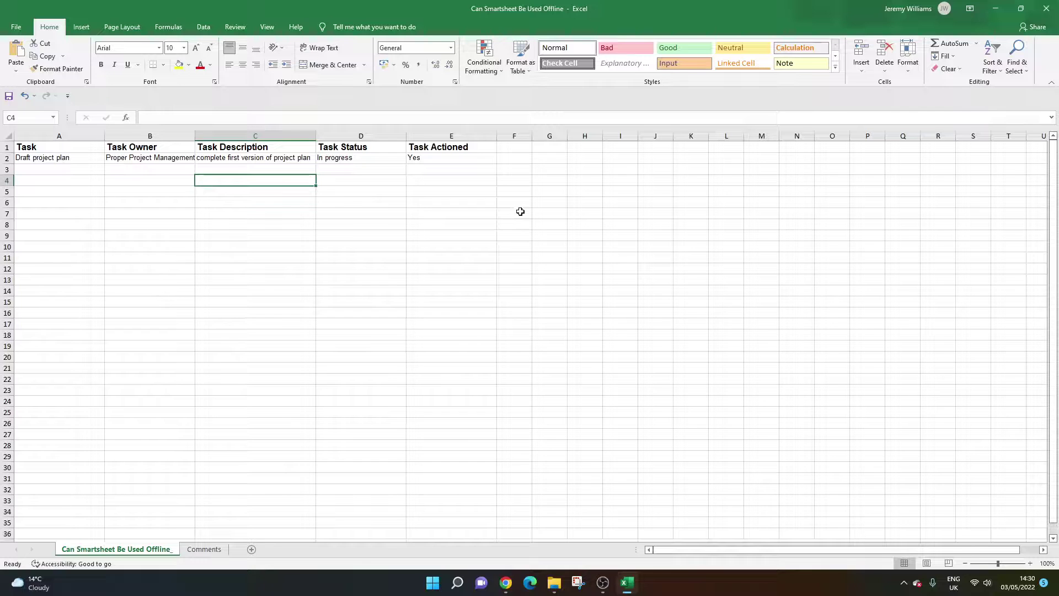
Step: Start a Microsoft Excel import in Smartsheet and select 'Can Smartsheet Be Used Offline.xlsx'
mouse_move(505, 582)
left_click(529, 541)
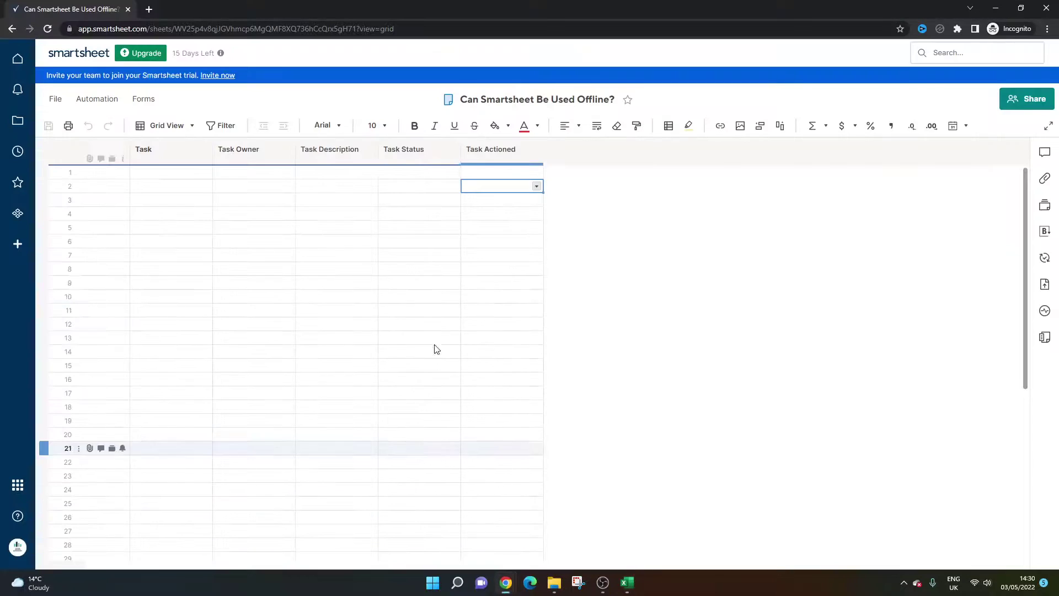
left_click(303, 216)
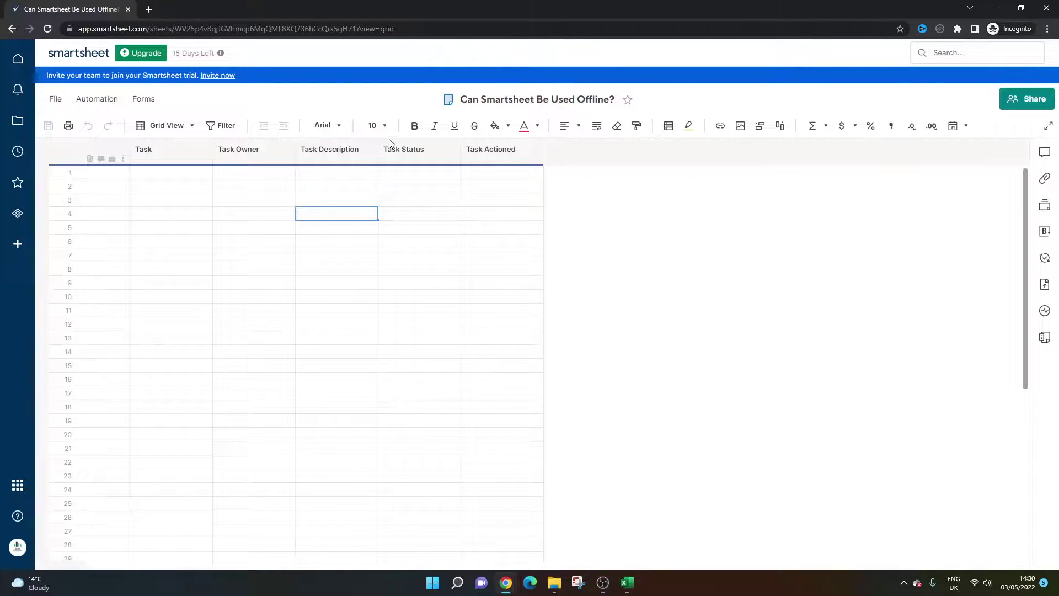
left_click(57, 102)
mouse_move(95, 141)
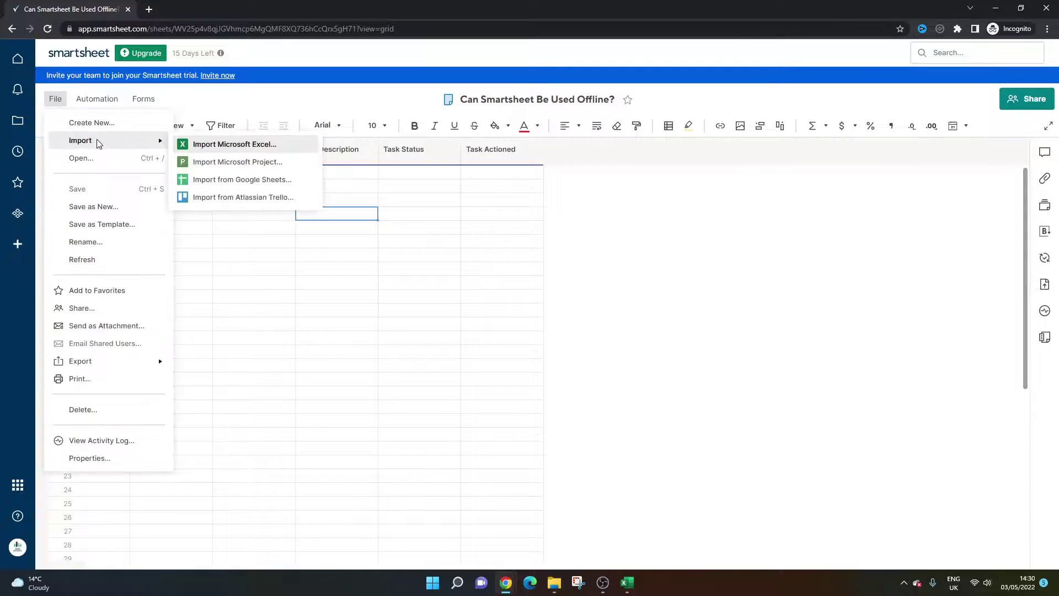
left_click(273, 142)
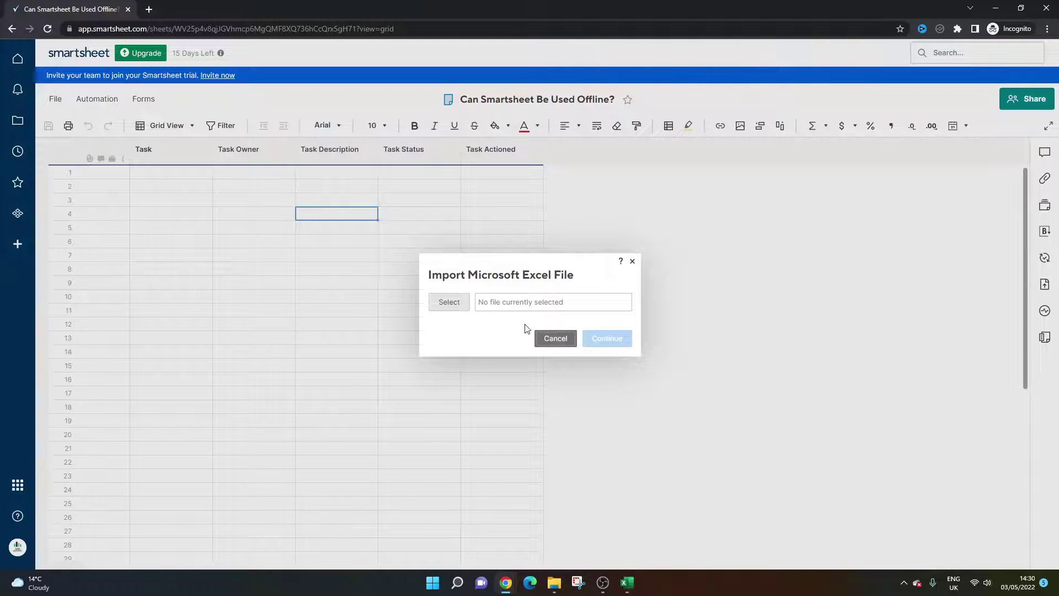
left_click(459, 305)
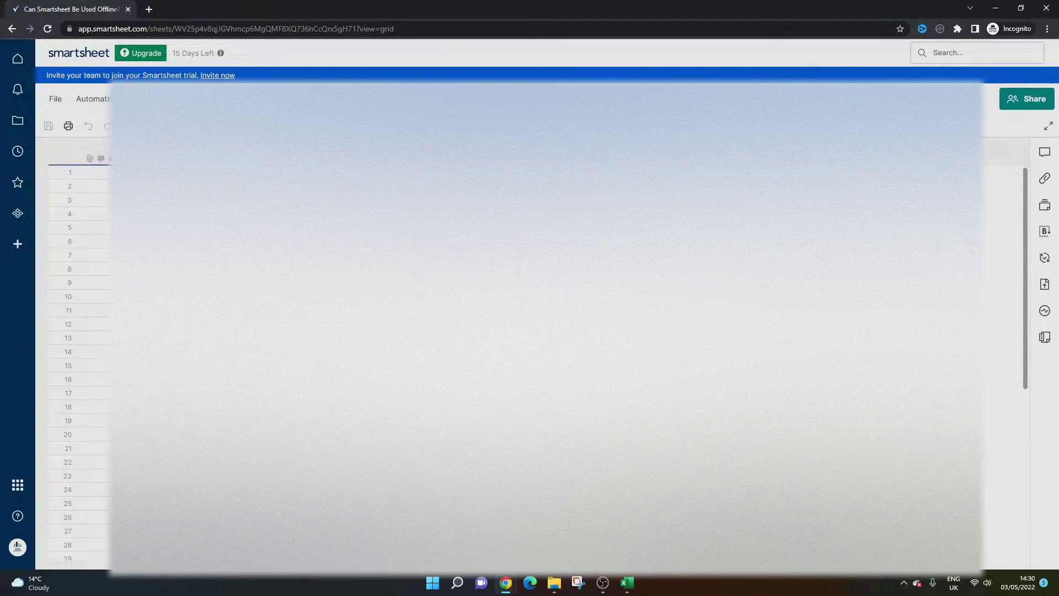
double_click(480, 308)
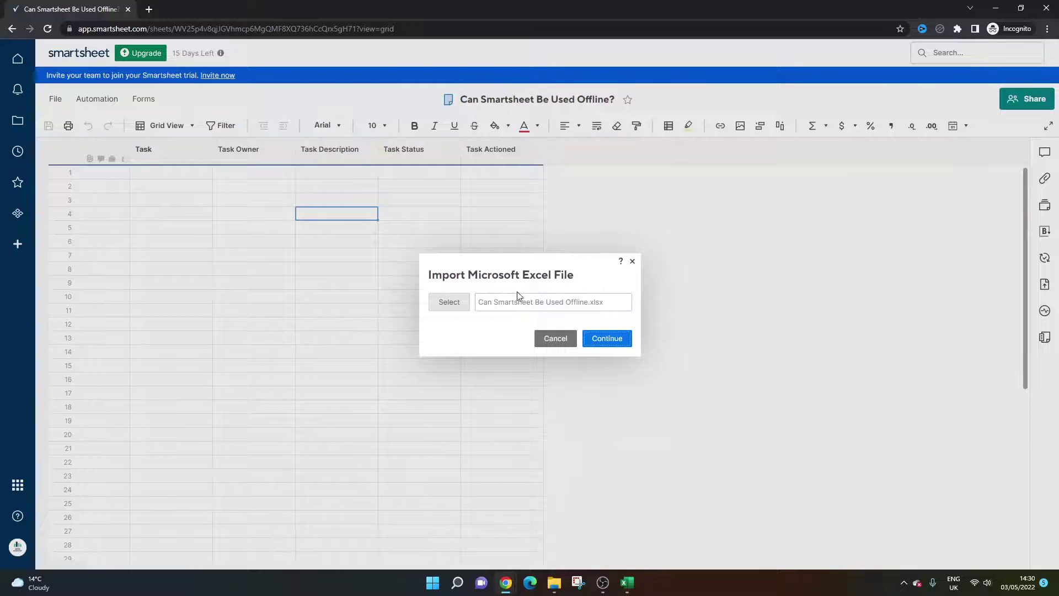
left_click(617, 339)
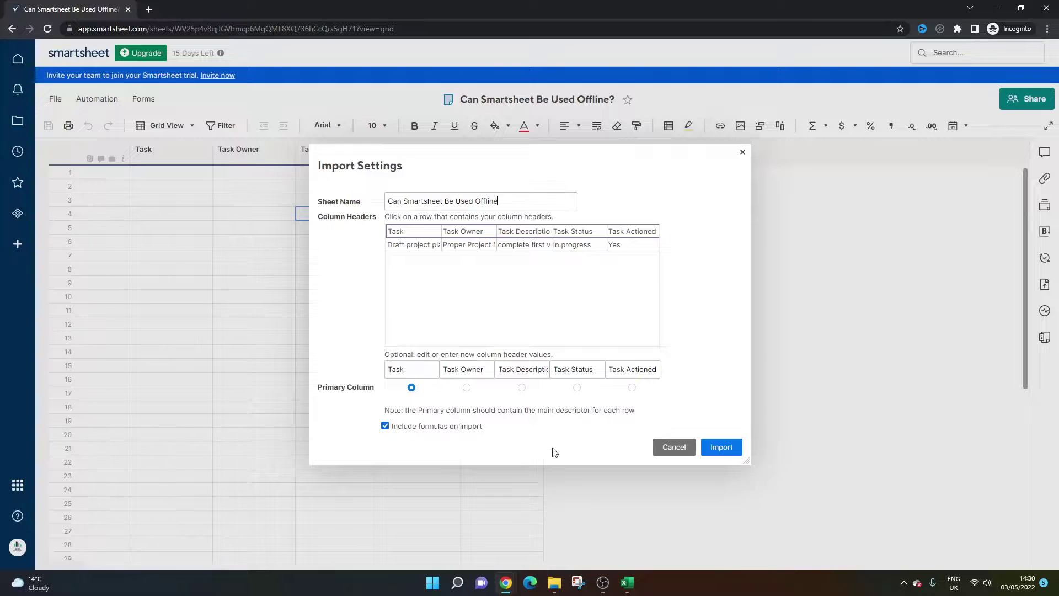
Step: Confirm the import settings to create the new 'Can Smartsheet Be Used Offline' sheet
left_click(718, 445)
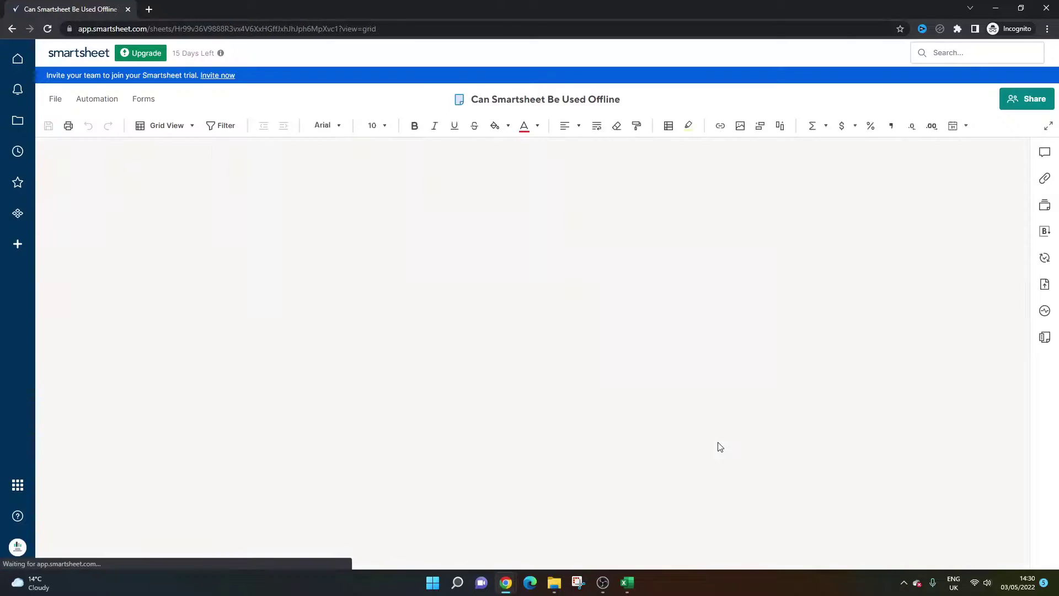
left_click(413, 238)
left_click(388, 193)
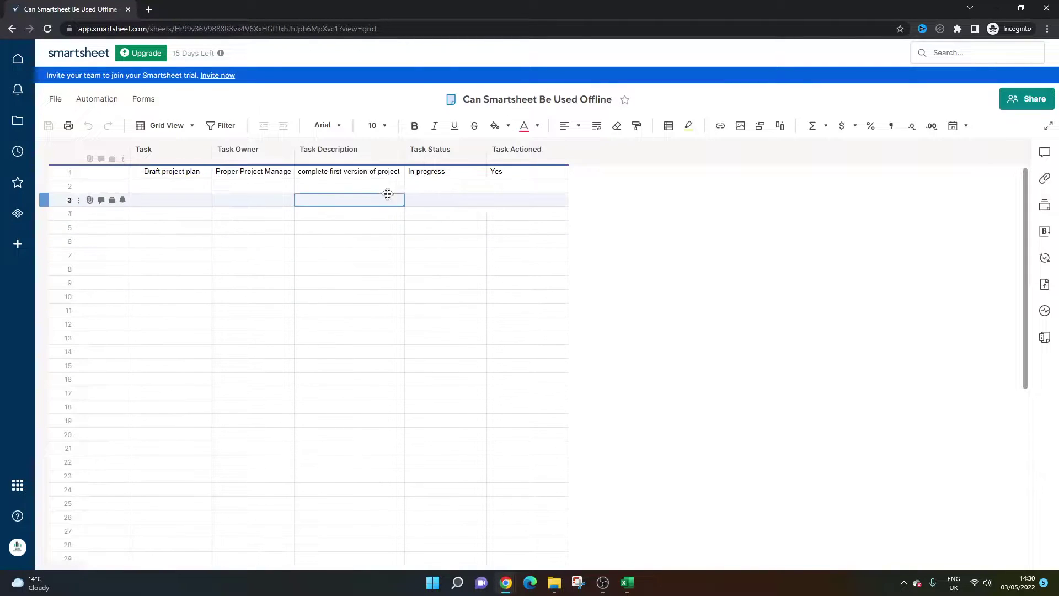
left_click(288, 169)
key("Right")
key("Down")
key("Down")
key("Down")
key("Up")
key("Up")
key("Up")
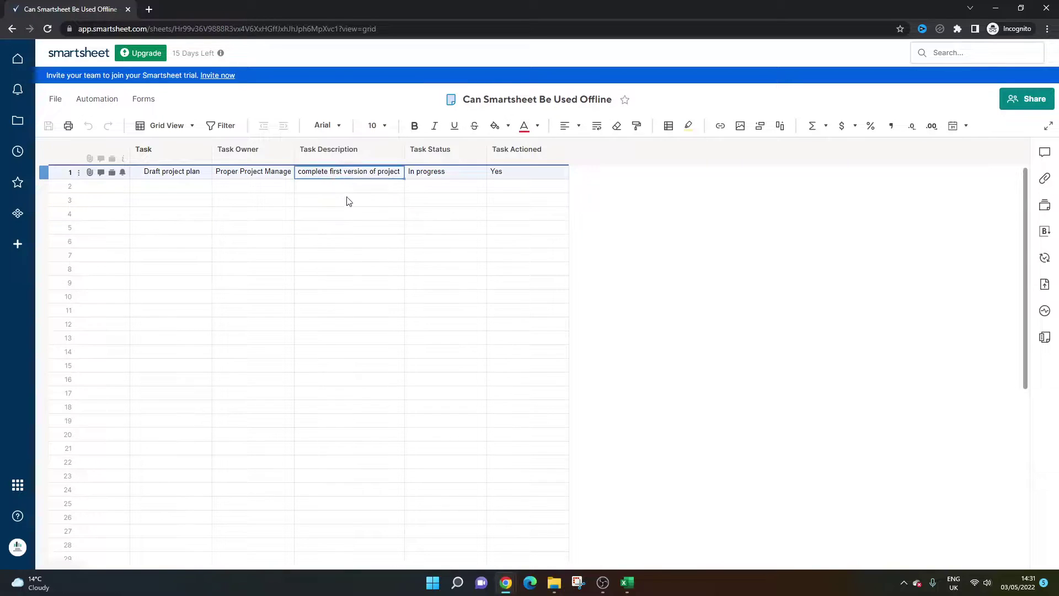
left_click(358, 214)
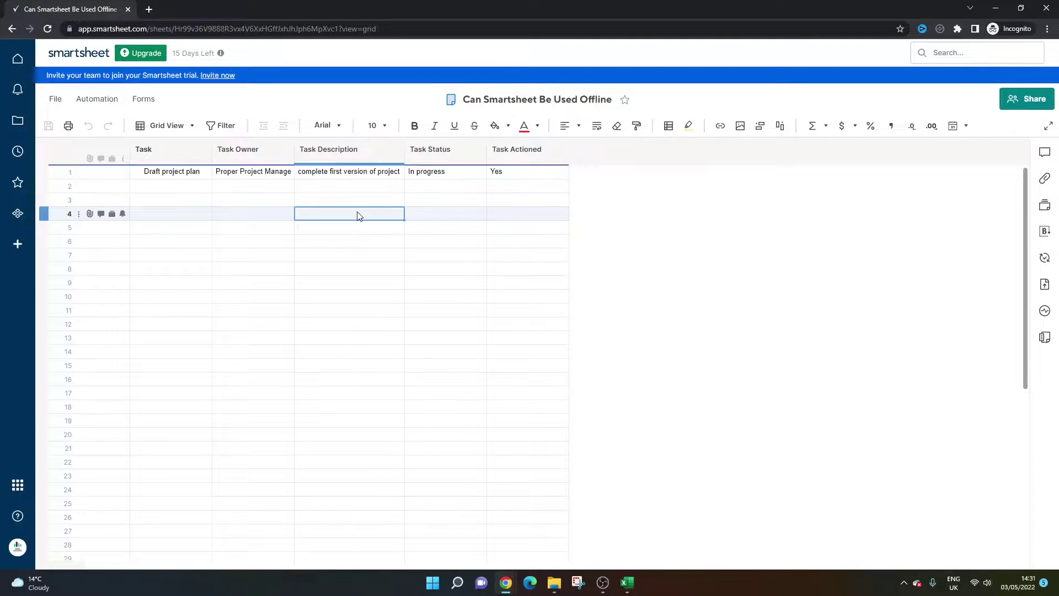